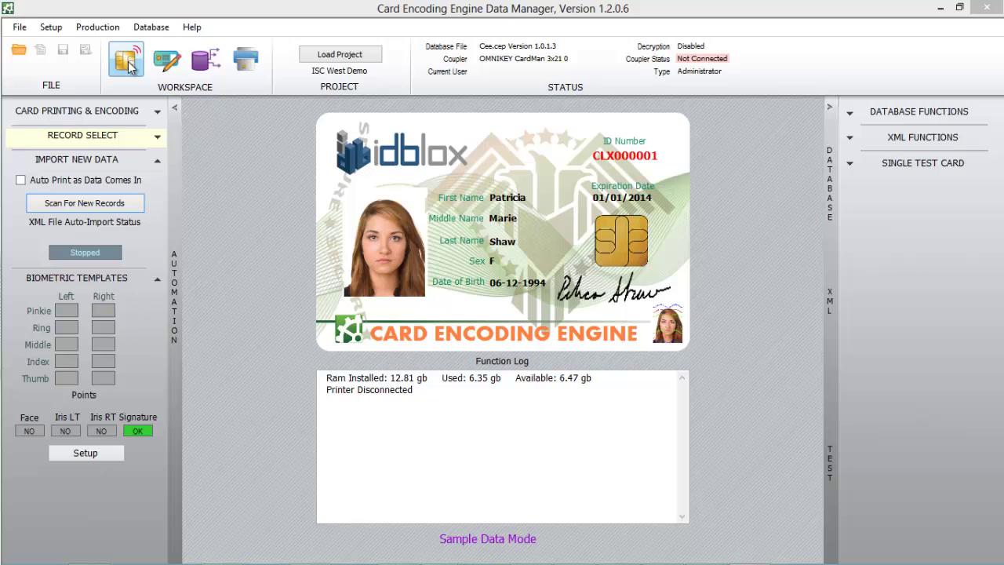
Cycle through the Connections and Printer workspaces, ending on the Card Design workspace.
click(202, 63)
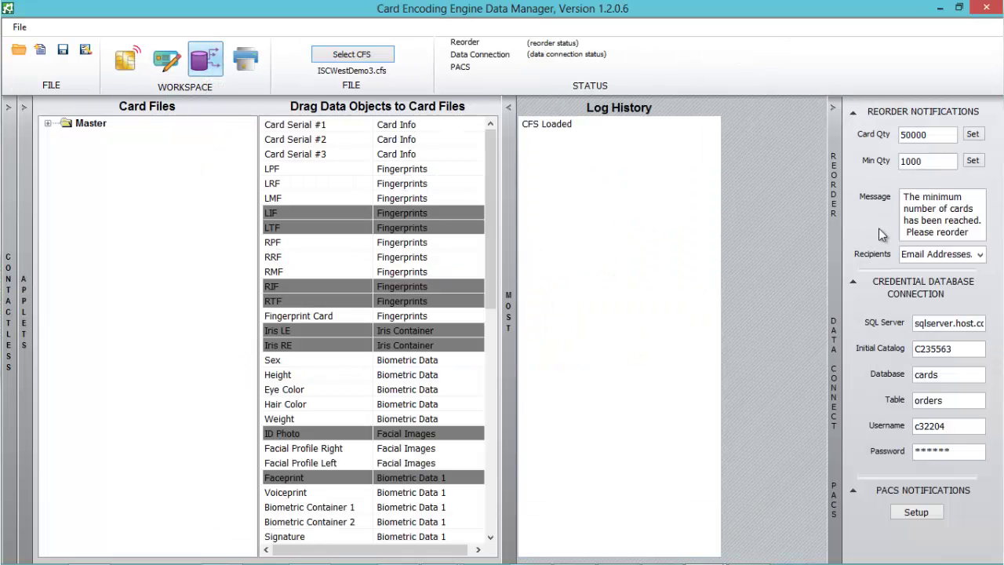
click(248, 60)
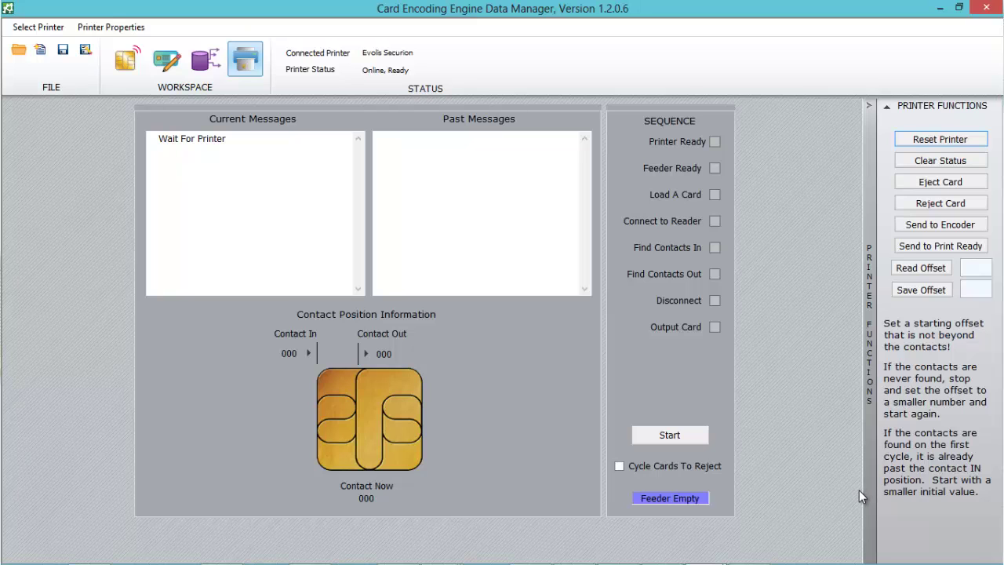
click(165, 61)
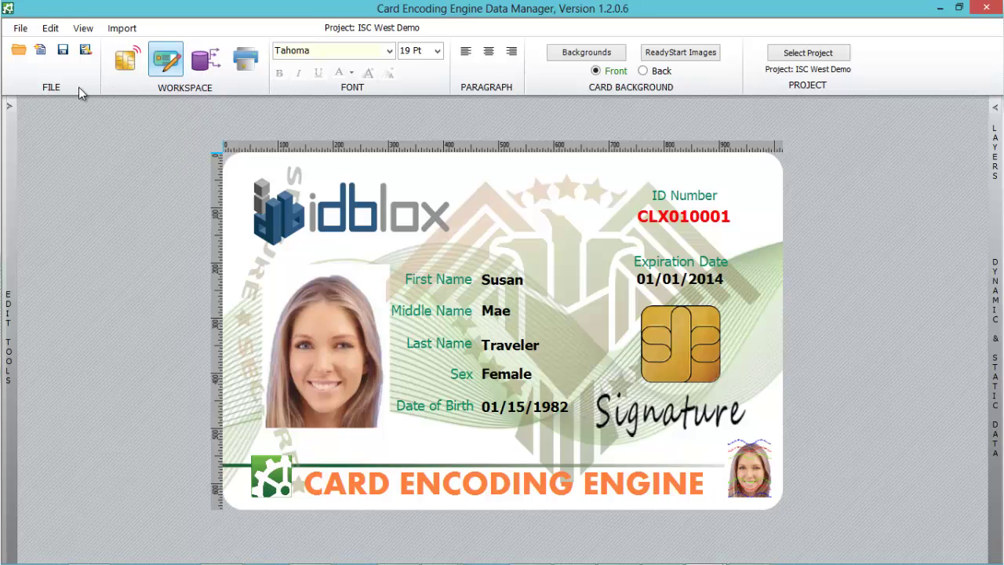
Expand the Edit Tools and Dynamic & Static Data strips, then collapse and re-expand Edit Tools.
click(11, 122)
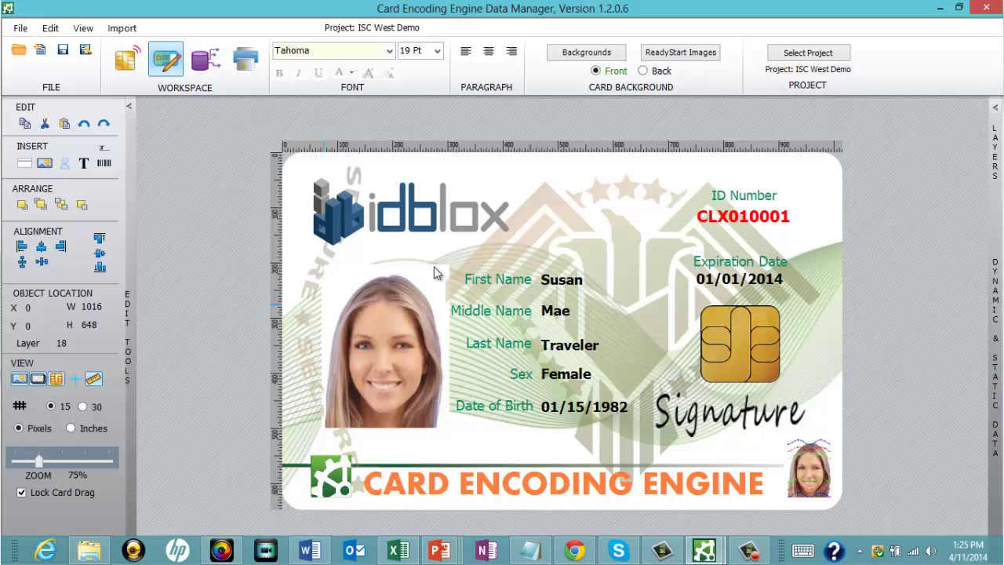
click(994, 149)
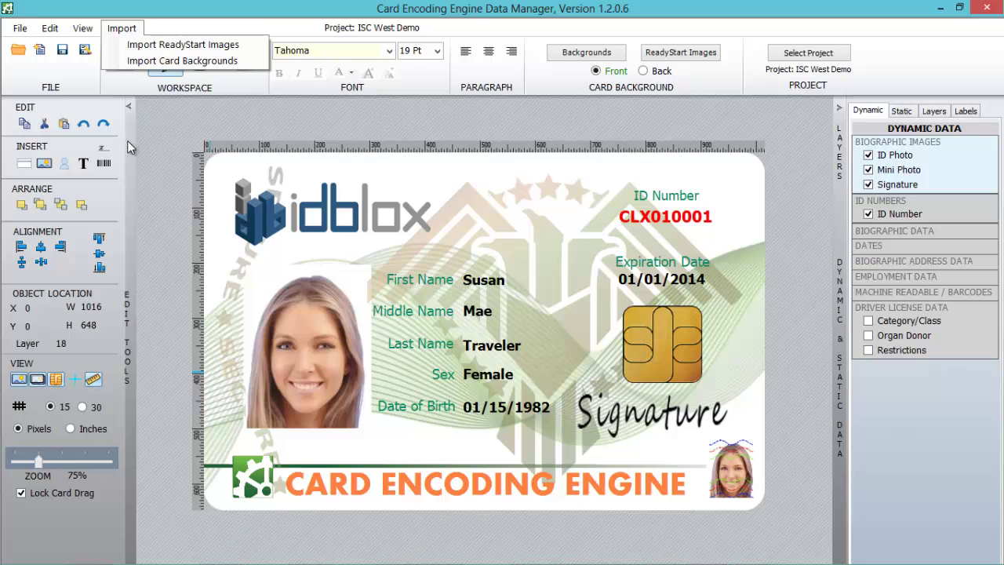
click(125, 141)
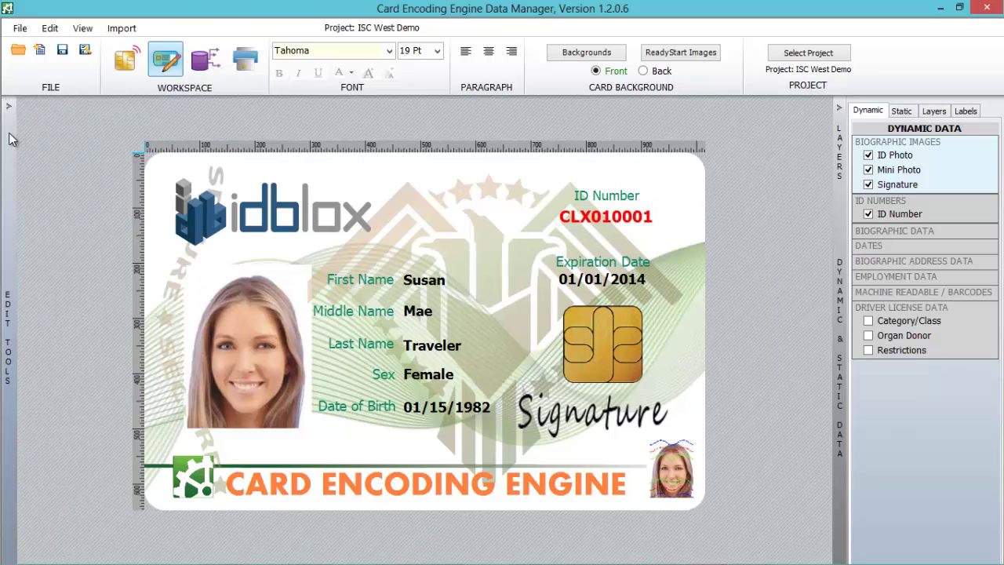
click(11, 139)
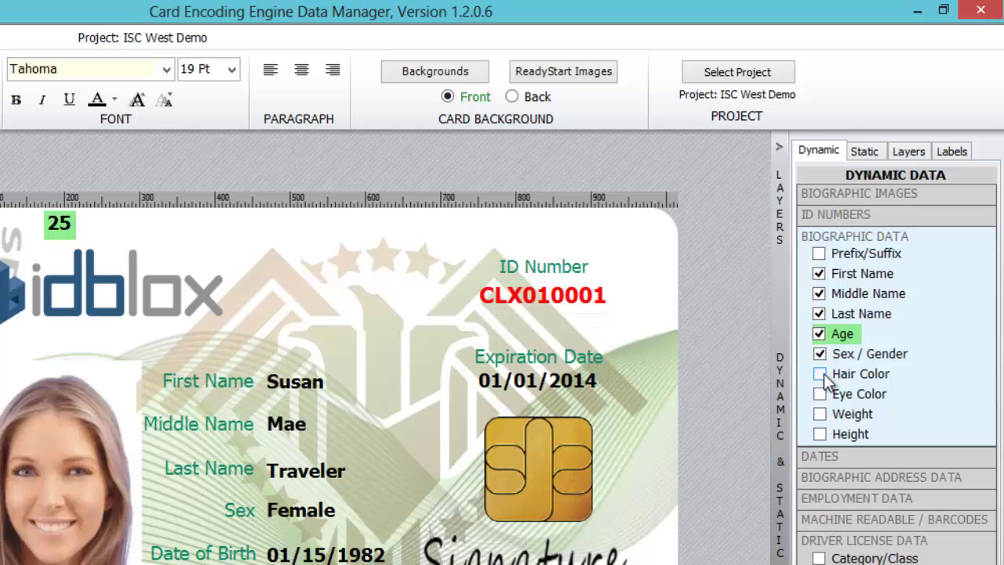
click(871, 274)
click(819, 334)
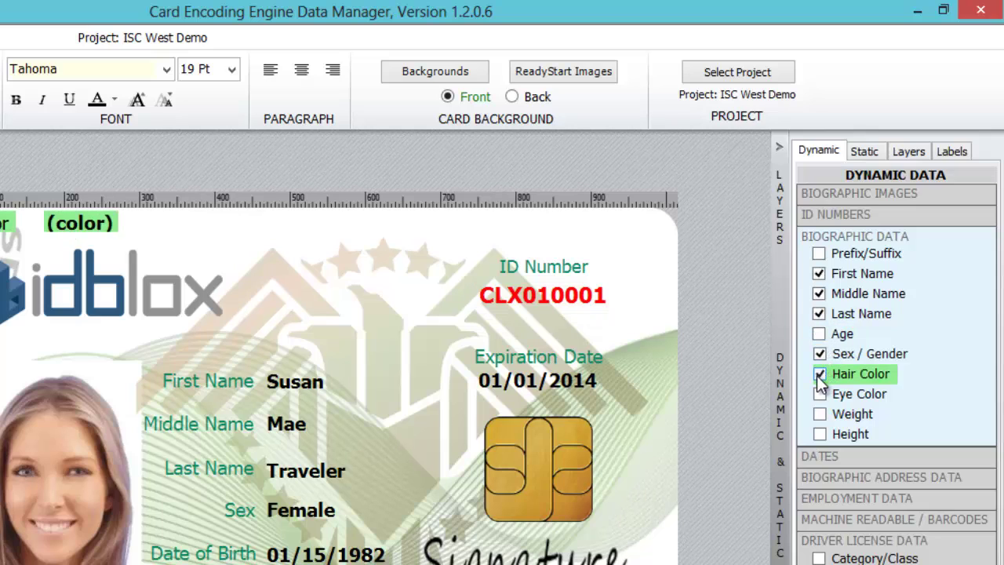
click(820, 374)
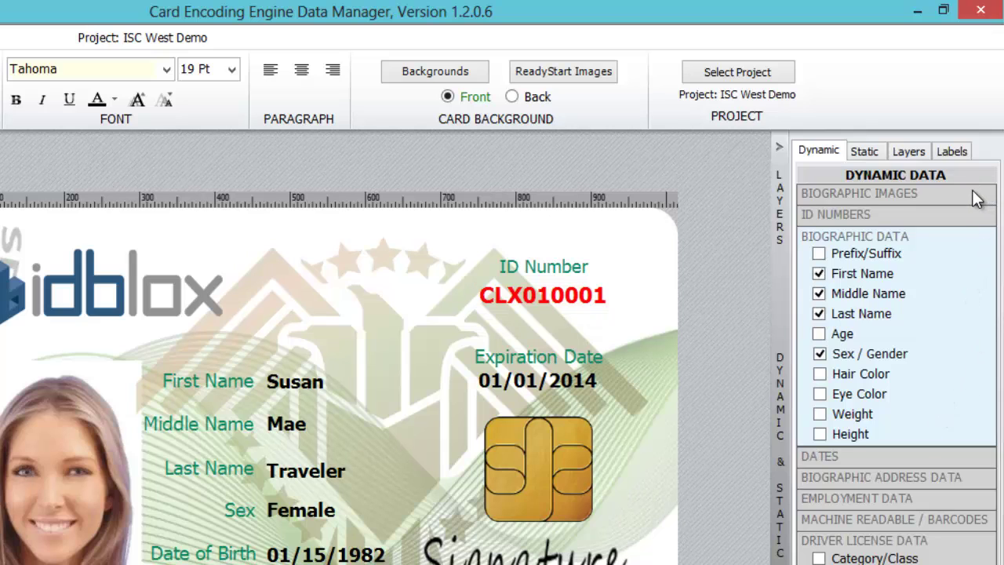
click(869, 153)
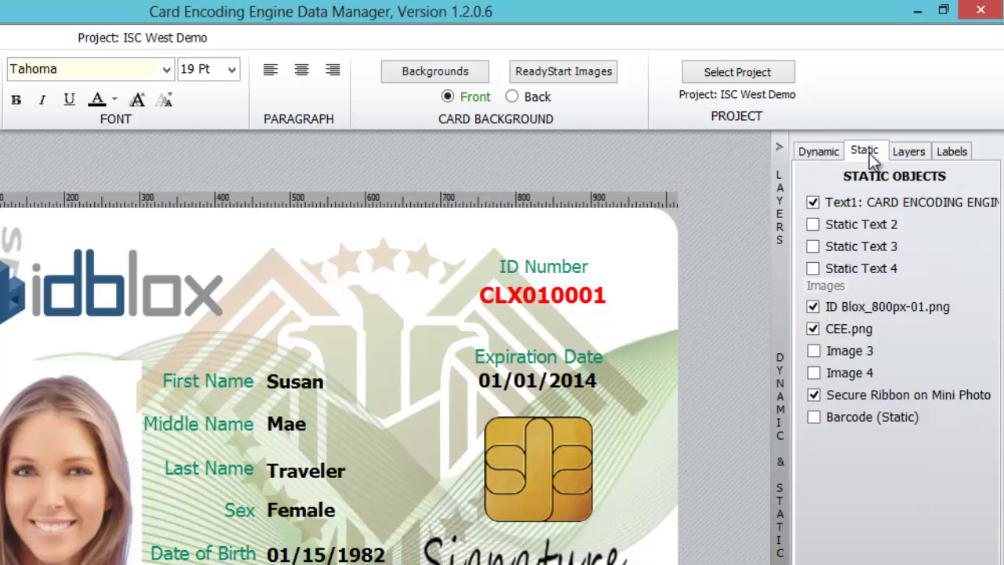
click(952, 153)
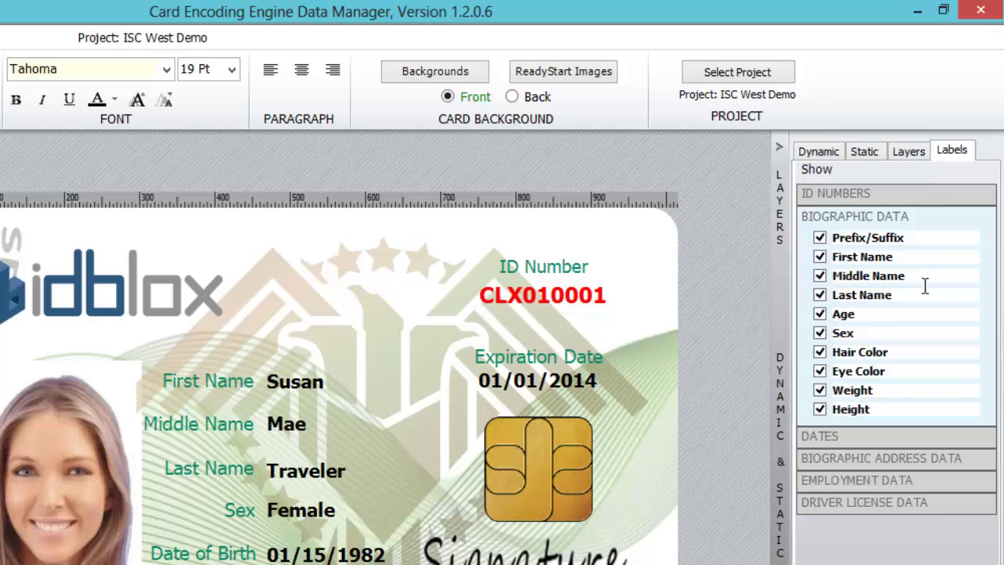
click(910, 153)
mouse_move(984, 204)
mouse_down()
mouse_move(1001, 339)
mouse_move(819, 163)
mouse_up()
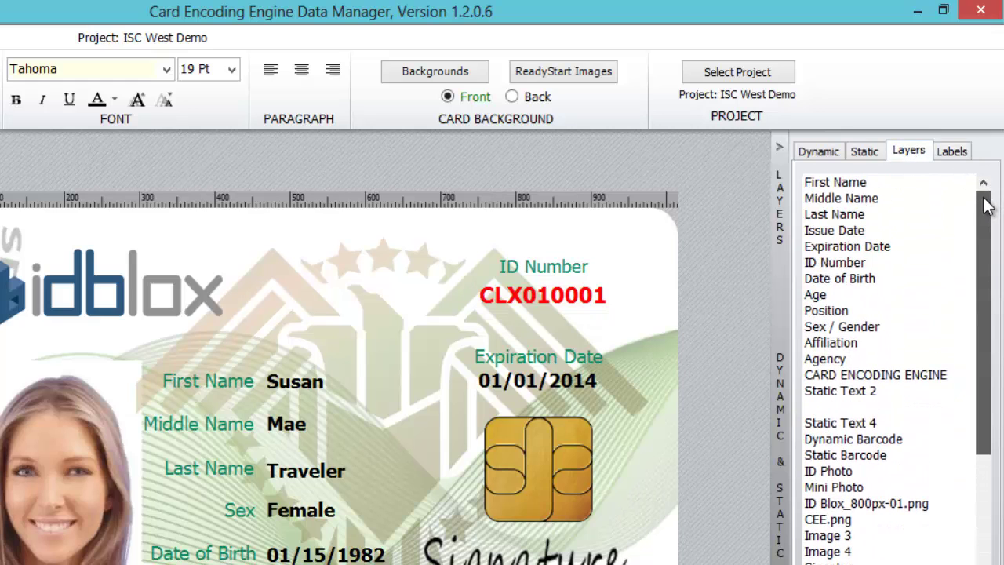
click(817, 149)
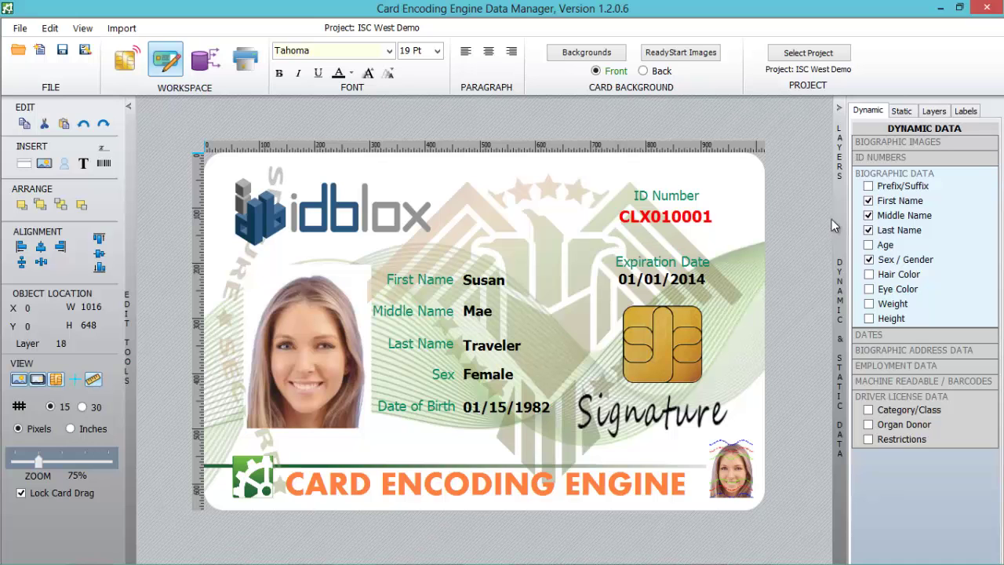
click(600, 57)
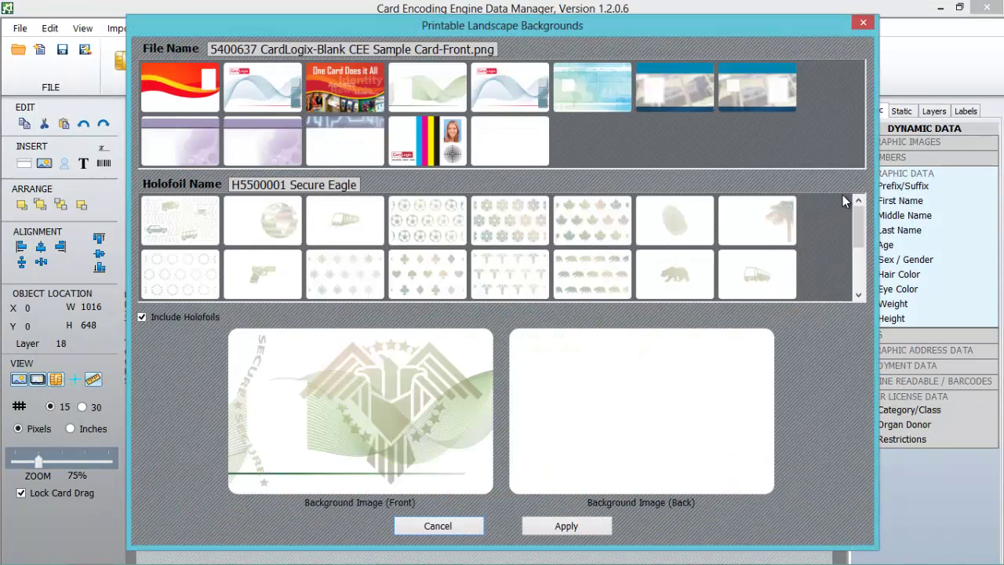
click(741, 102)
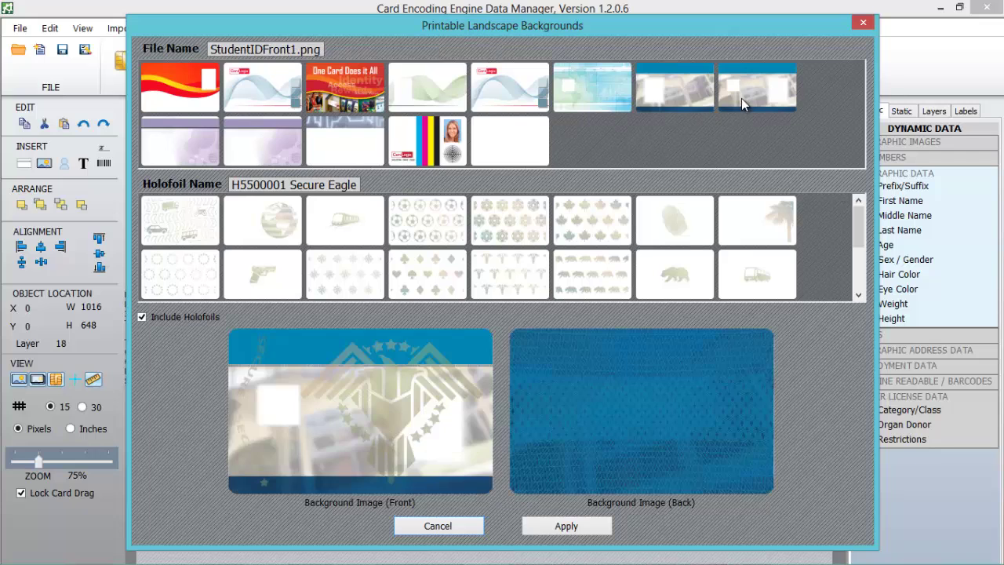
click(689, 95)
click(623, 98)
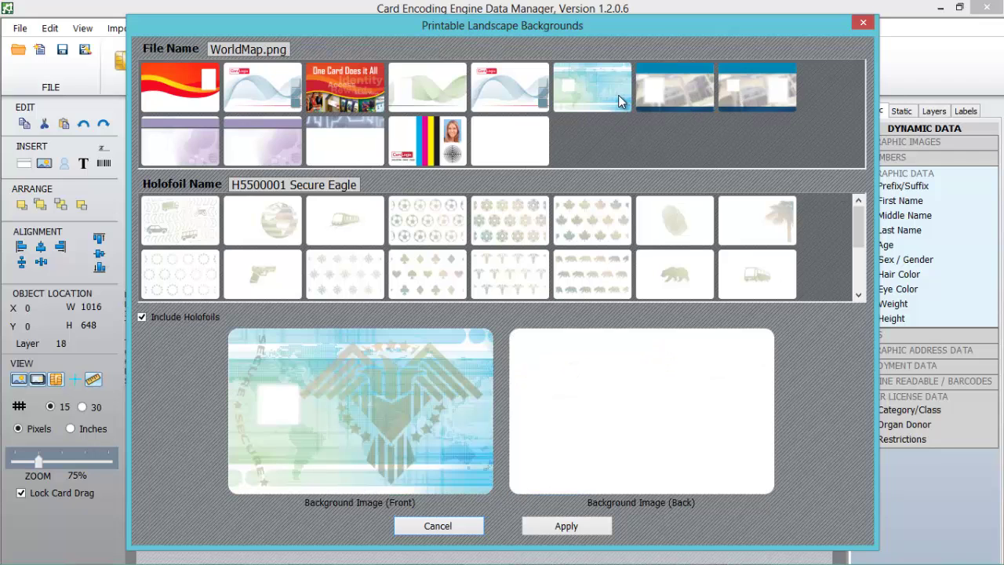
click(755, 83)
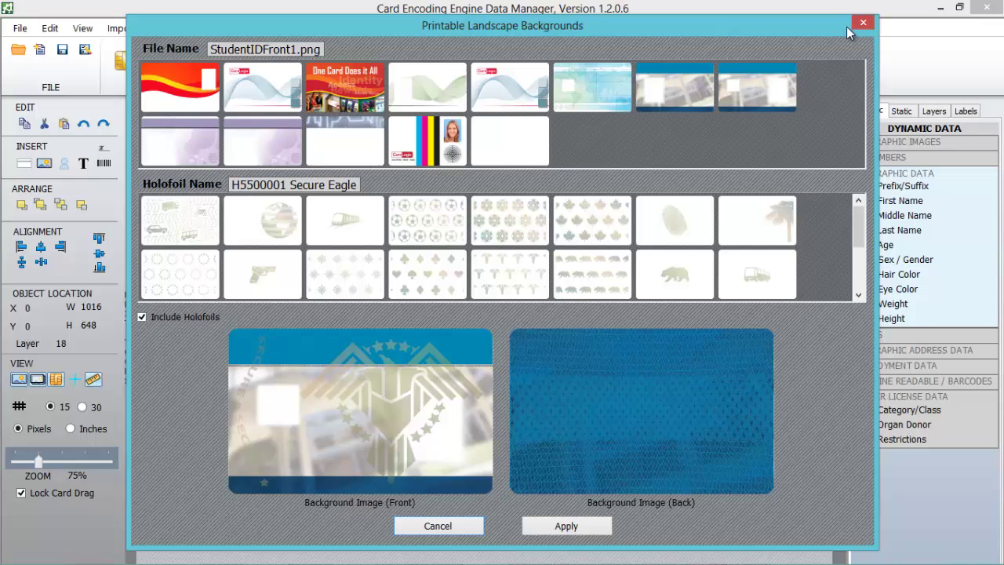
click(863, 23)
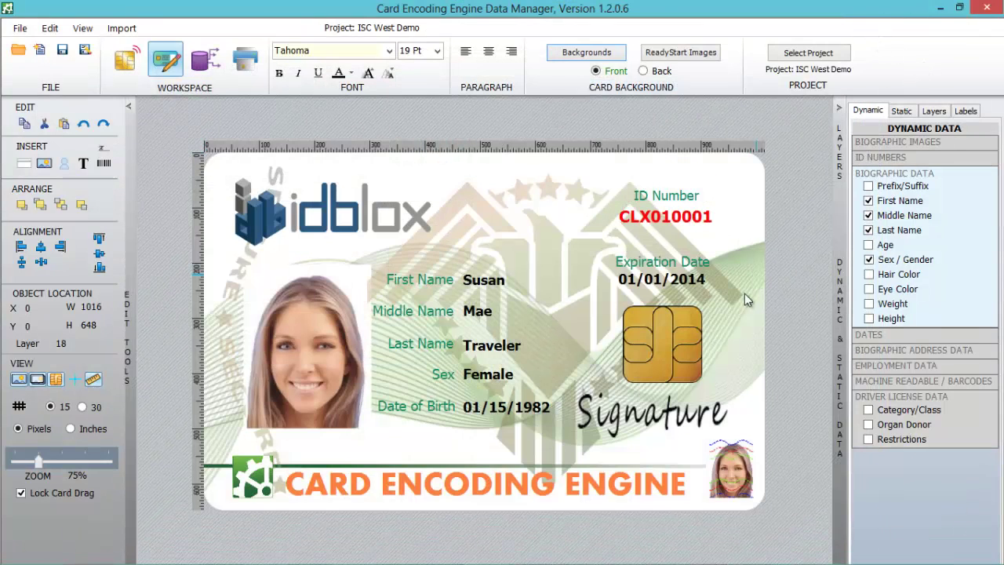
click(703, 52)
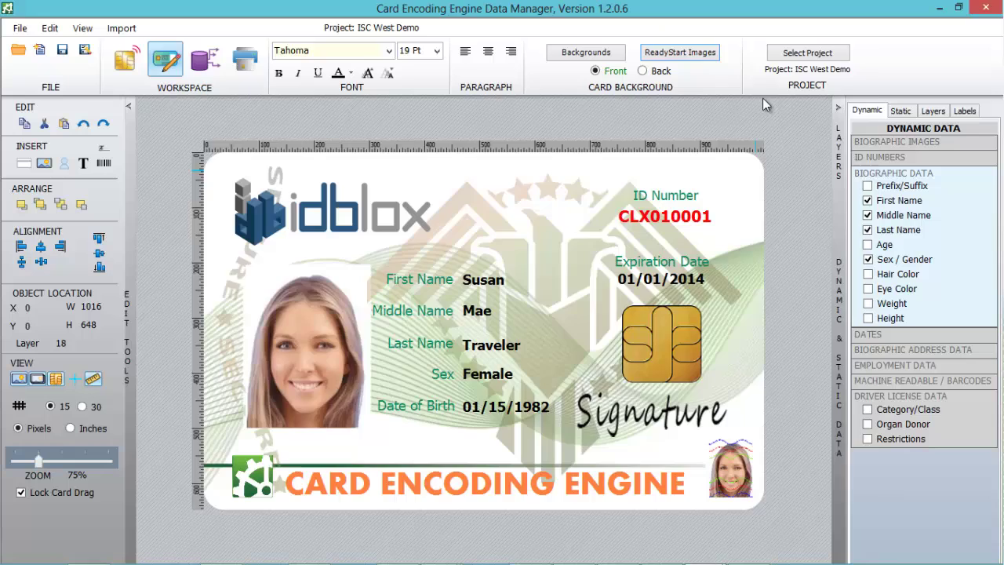
Apply the Star Lattice Blue background and move the photo toward the bottom-left.
click(683, 52)
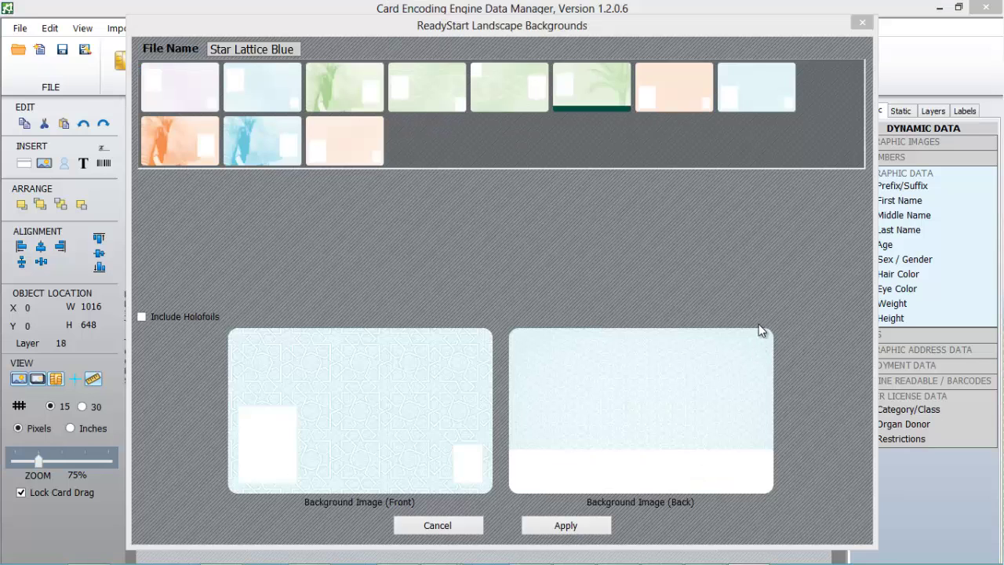
click(593, 524)
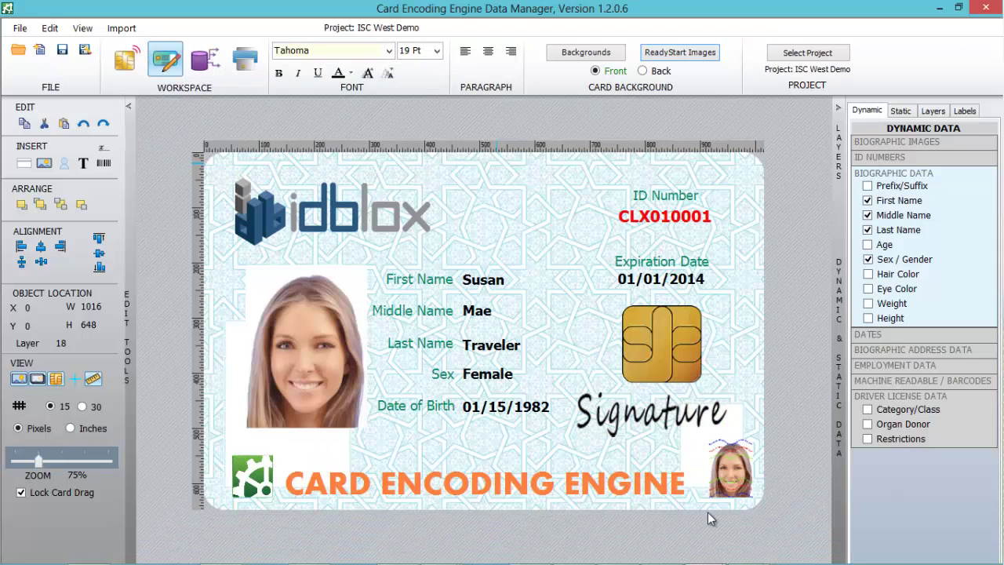
drag(346, 290, 329, 350)
Delete two elements along the card's bottom and move the signature down and left.
click(484, 482)
key(Delete)
click(253, 476)
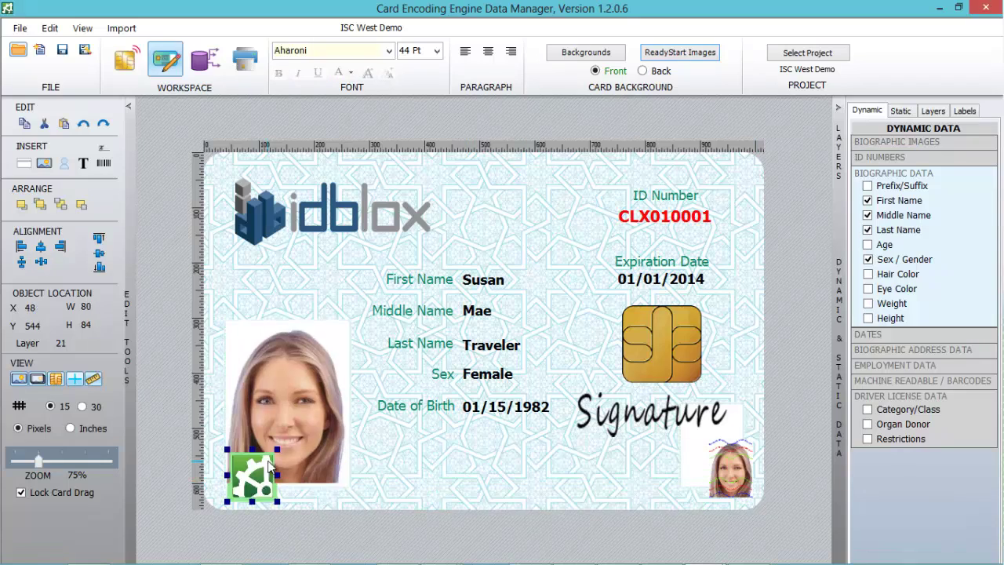
key(Delete)
click(656, 420)
drag(655, 420, 601, 447)
click(477, 343)
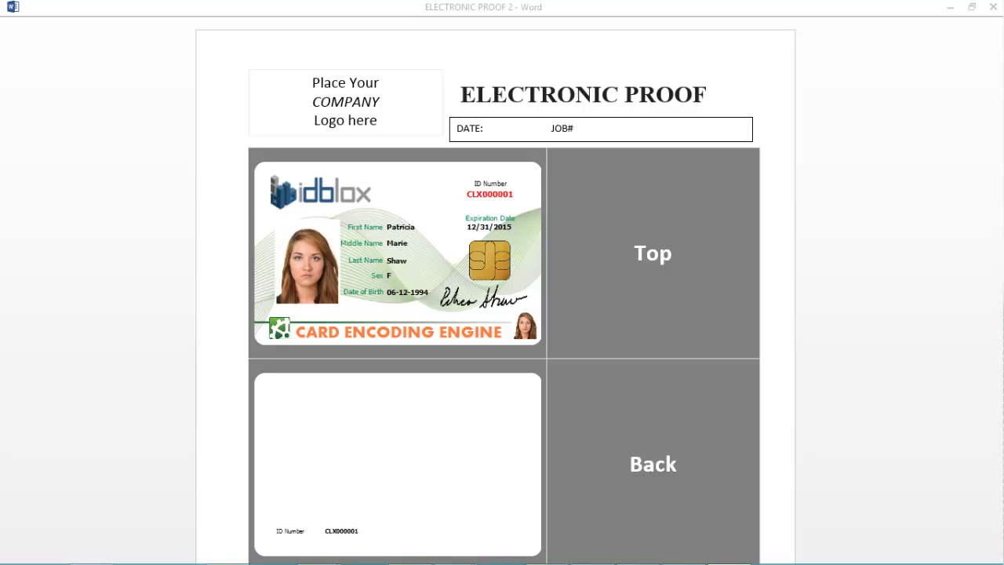
Scroll the Word proof down to the Terms and Conditions and back up.
scroll(785, 291, down, 5)
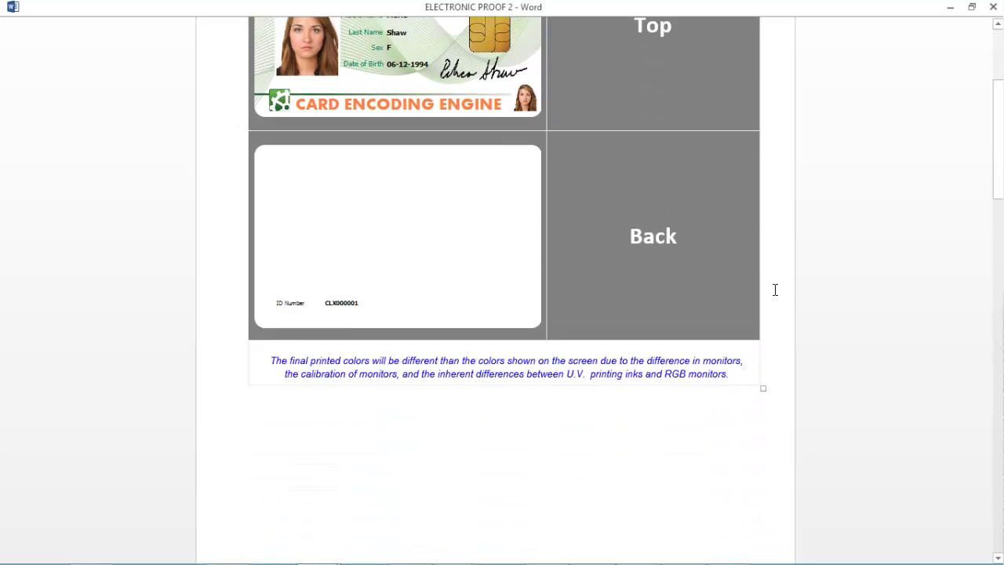
scroll(775, 290, down, 2)
scroll(775, 290, down, 4)
scroll(775, 291, down, 3)
scroll(774, 295, down, 4)
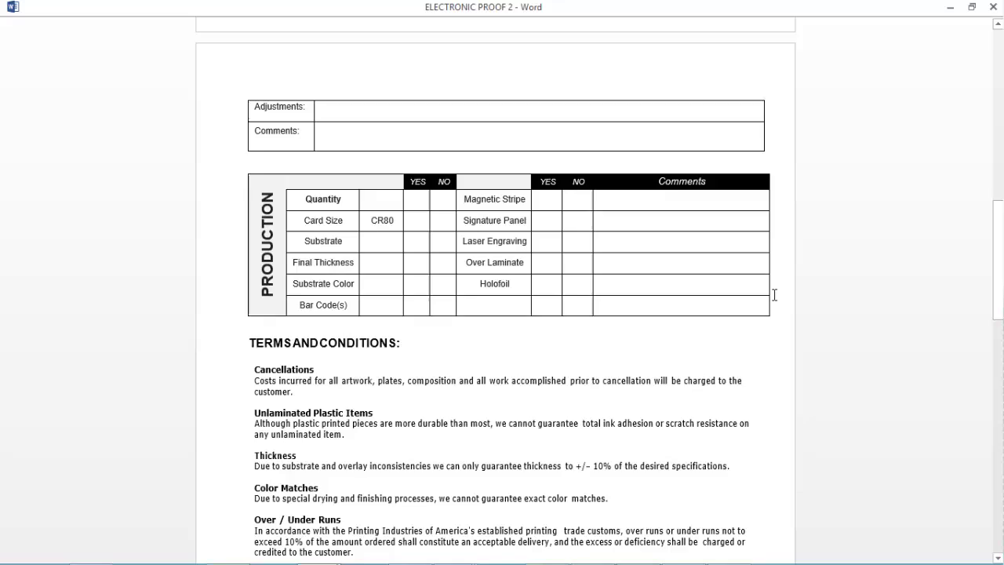
scroll(774, 295, down, 3)
scroll(775, 298, down, 5)
scroll(842, 313, up, 15)
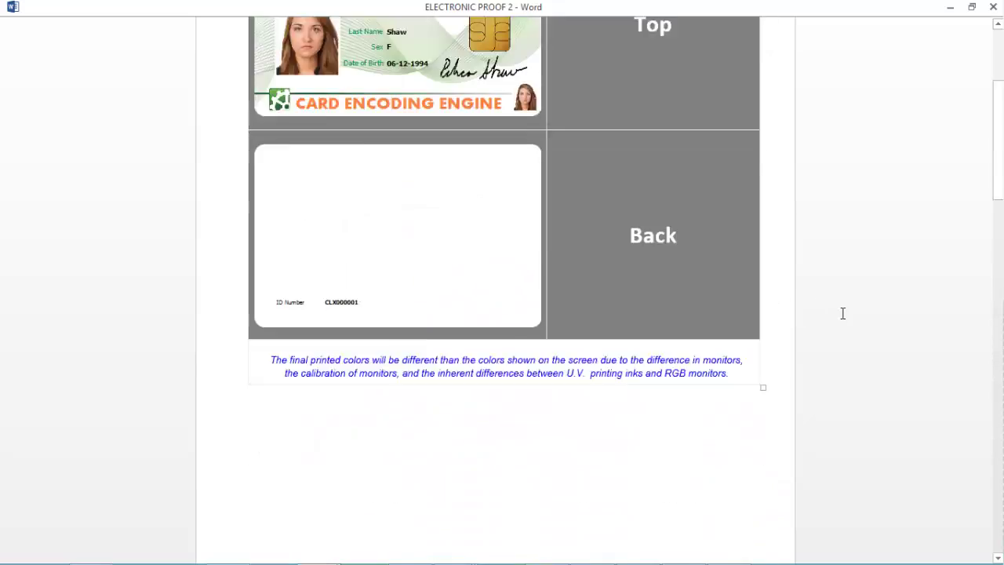
scroll(843, 313, up, 3)
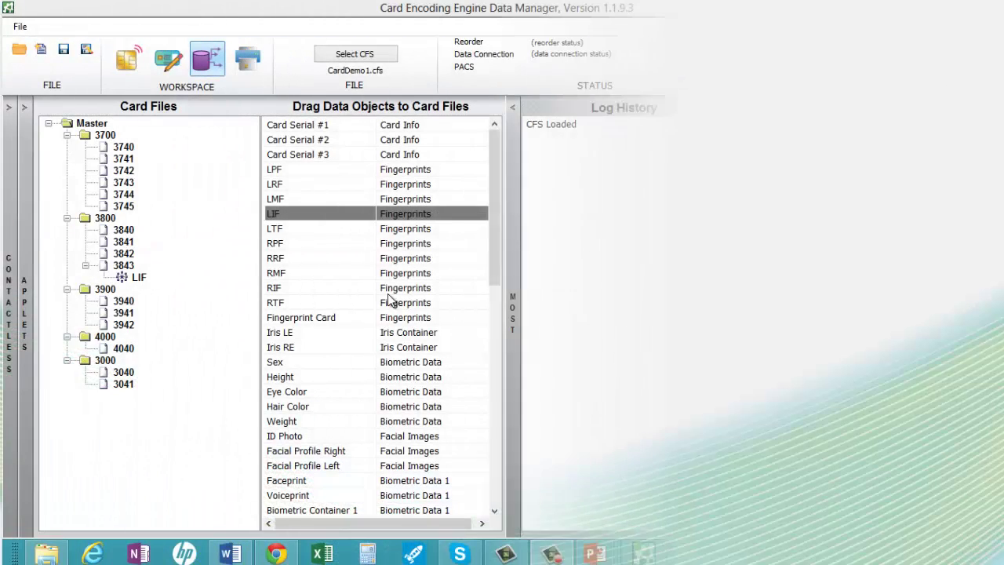
Attach LMF to card 3744 and RRF to card 3841, then load the idbx employee file.
click(274, 199)
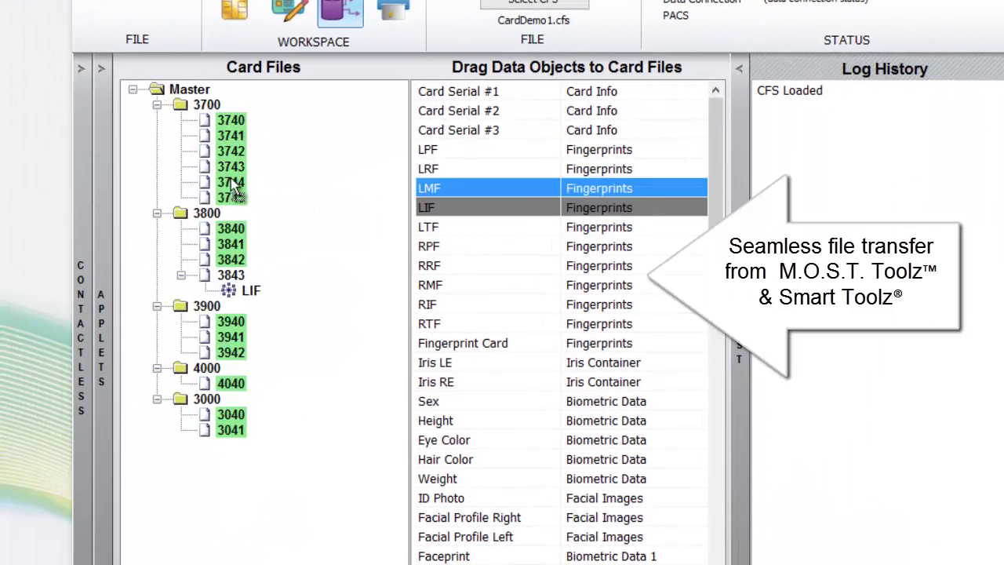
mouse_move(444, 381)
mouse_down()
mouse_move(284, 313)
mouse_move(251, 277)
mouse_up()
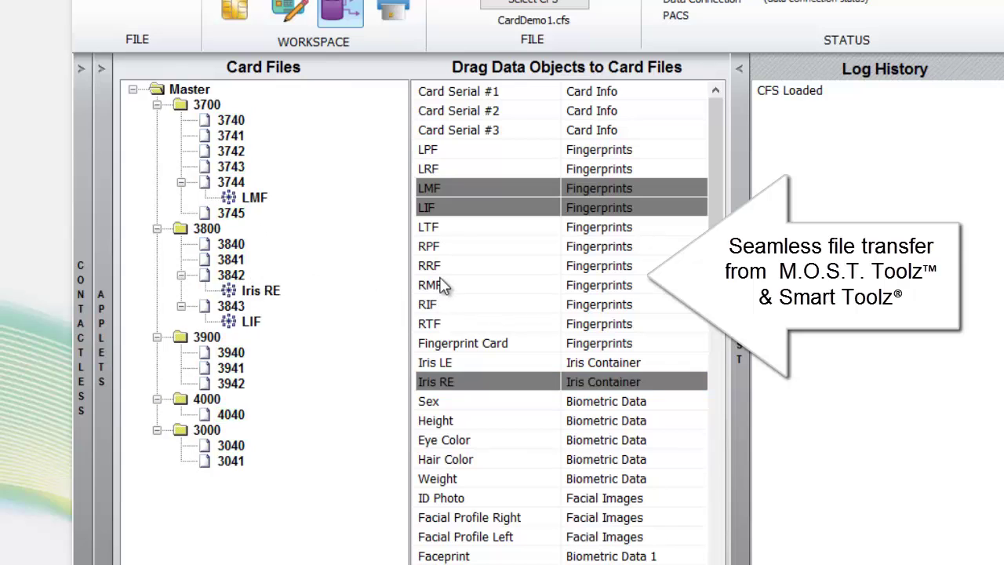
drag(431, 266, 251, 259)
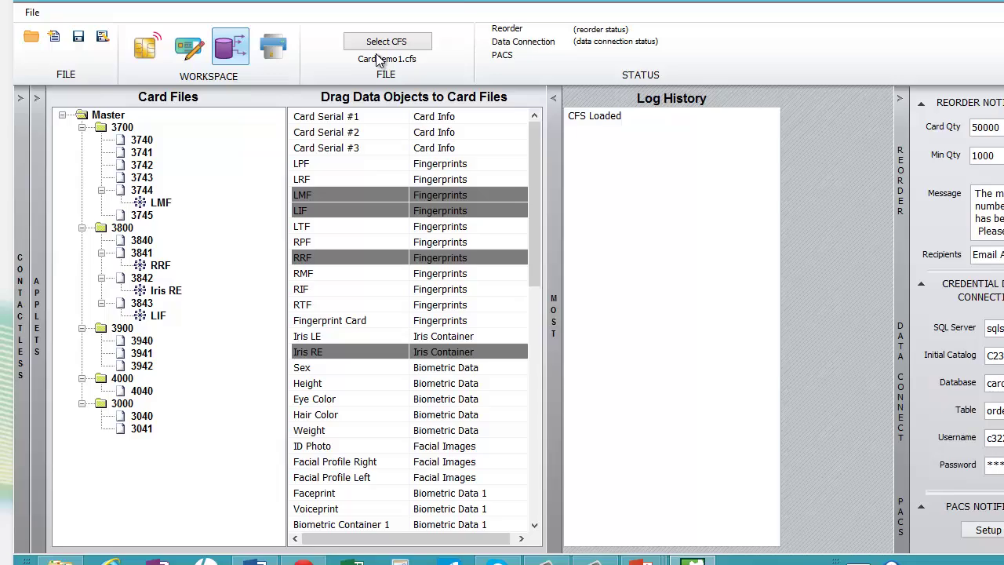
click(350, 51)
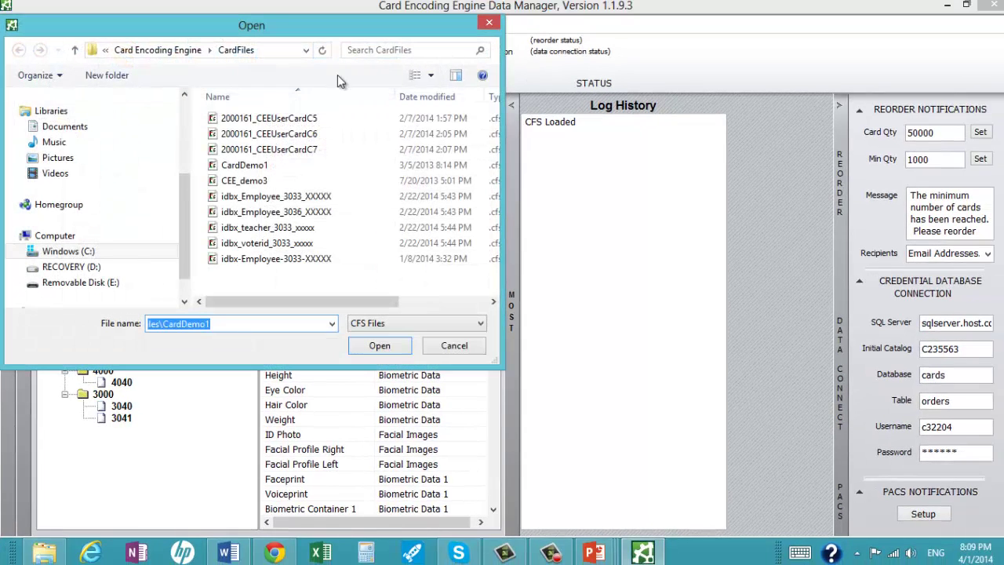
double_click(306, 259)
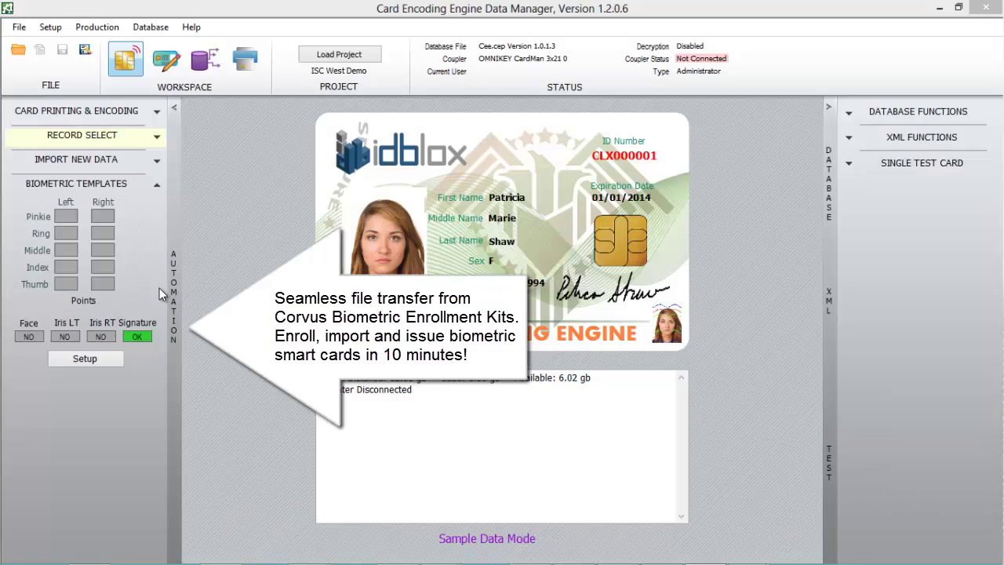
Apply Not Required for all biometric templates, then show the printer workspace.
click(84, 359)
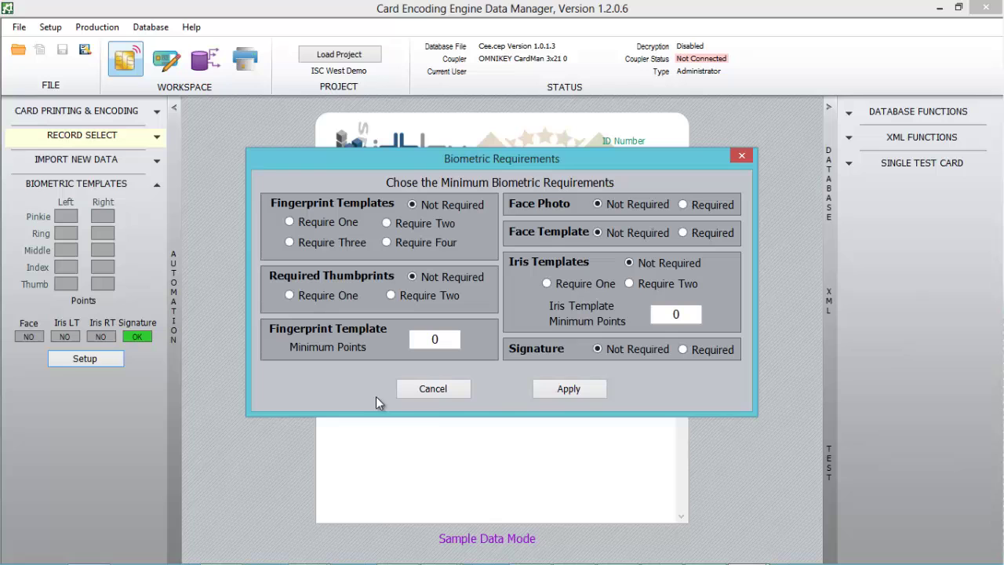
click(566, 390)
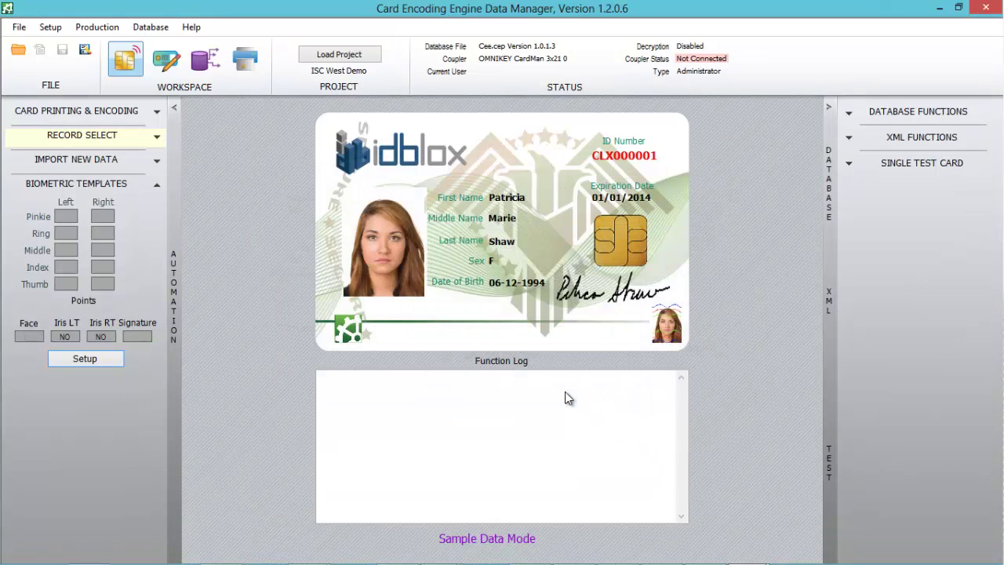
click(233, 70)
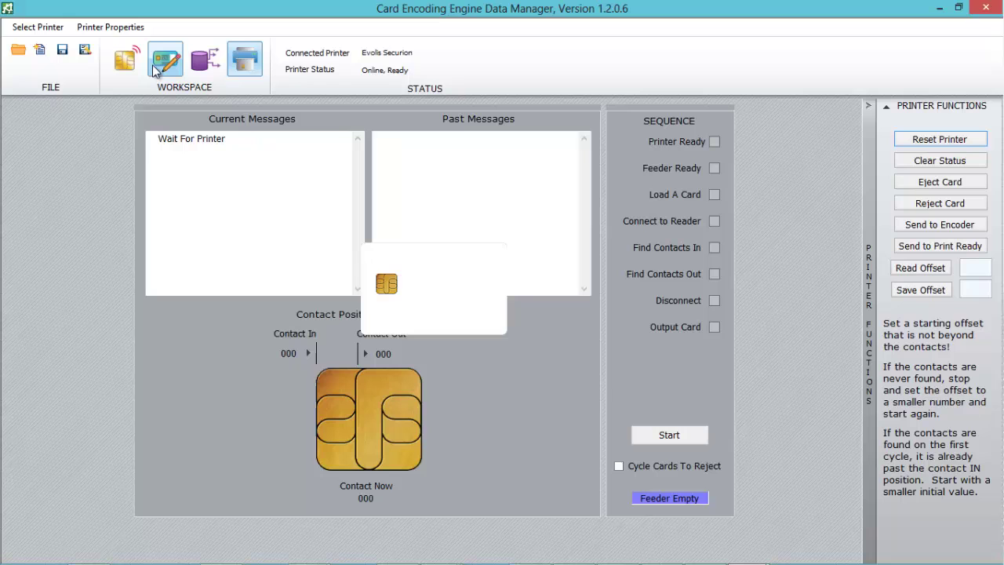
Run a Pre-Production print test from the encoding workspace, then exit test mode.
click(131, 63)
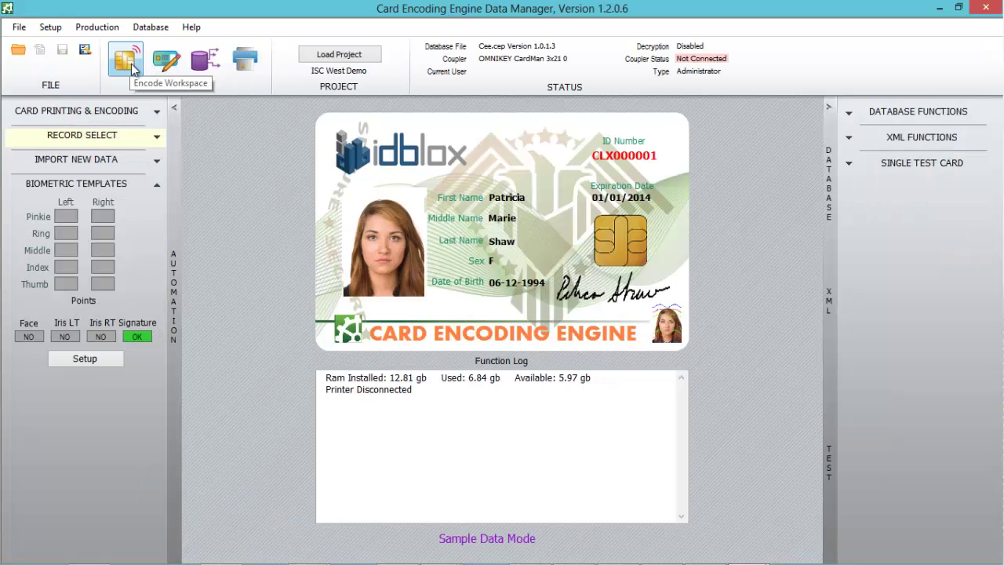
click(97, 26)
click(143, 241)
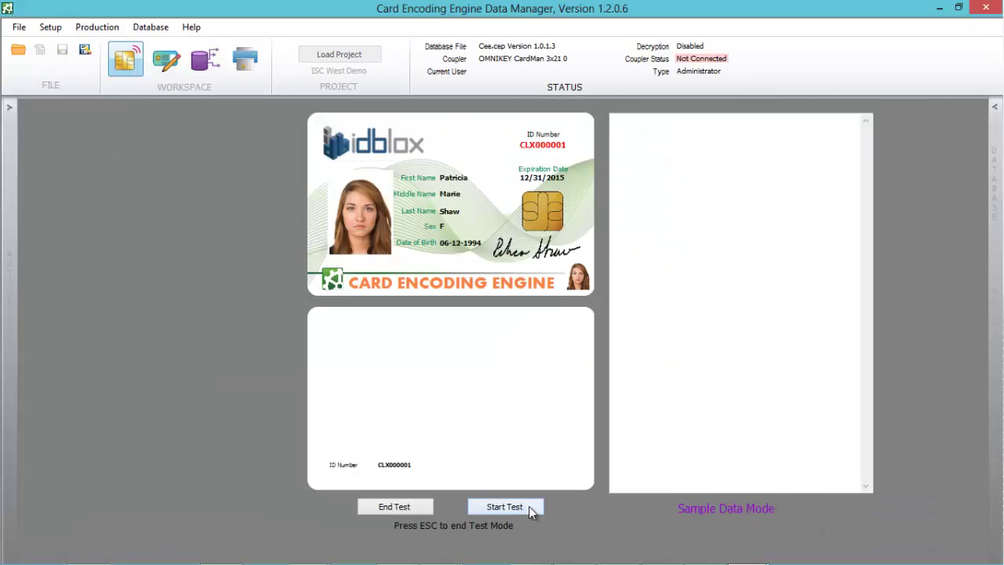
click(529, 506)
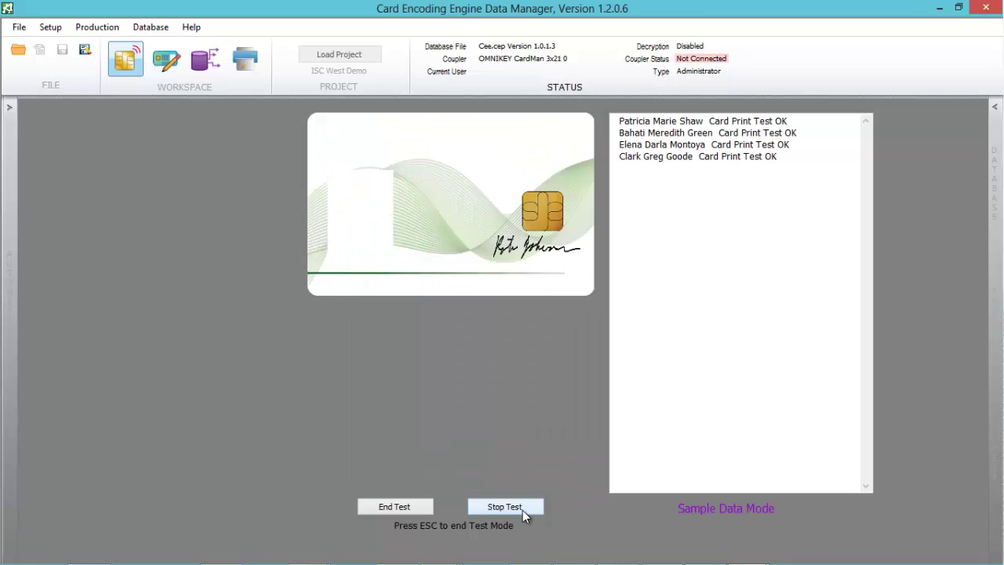
key(Escape)
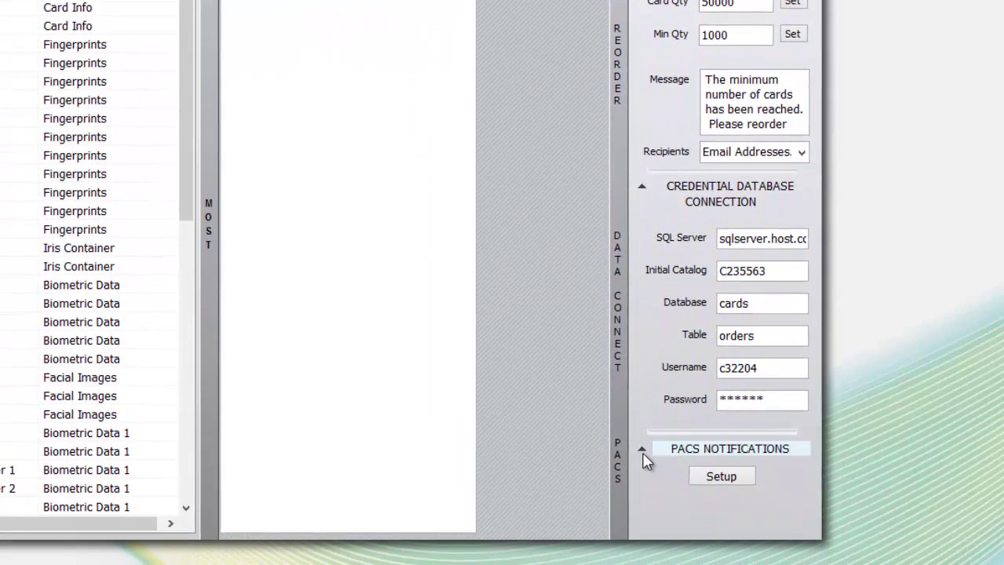
click(644, 454)
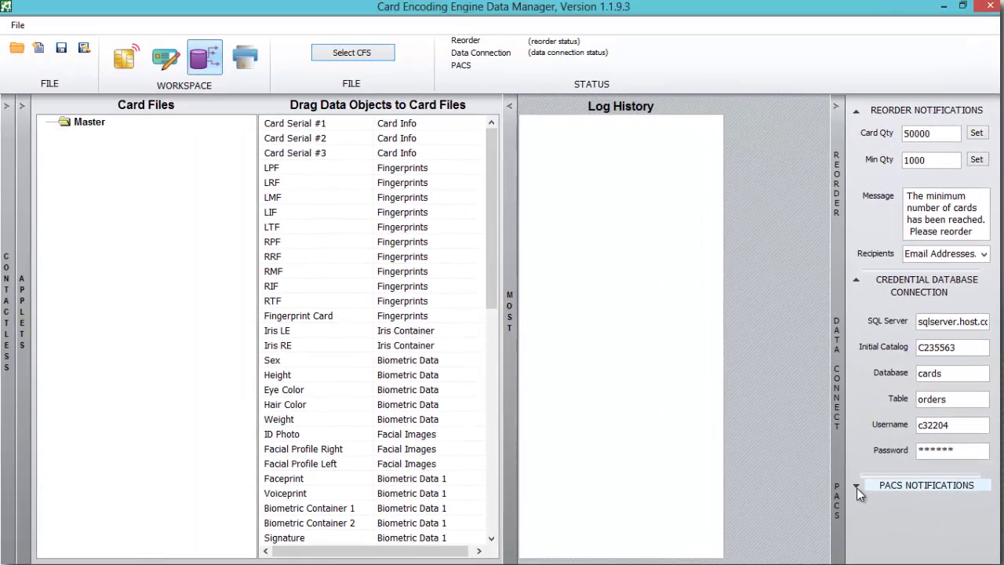
click(857, 487)
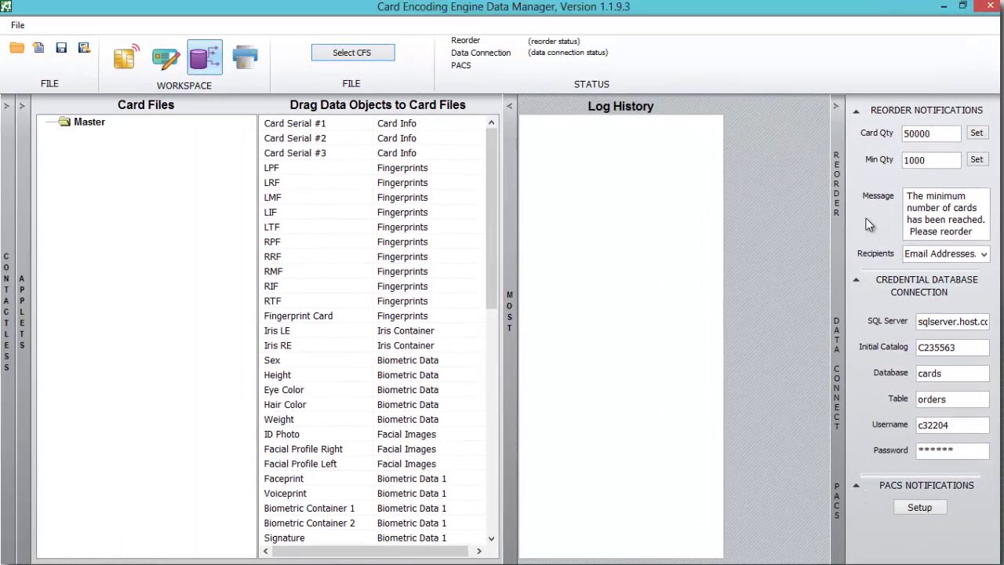